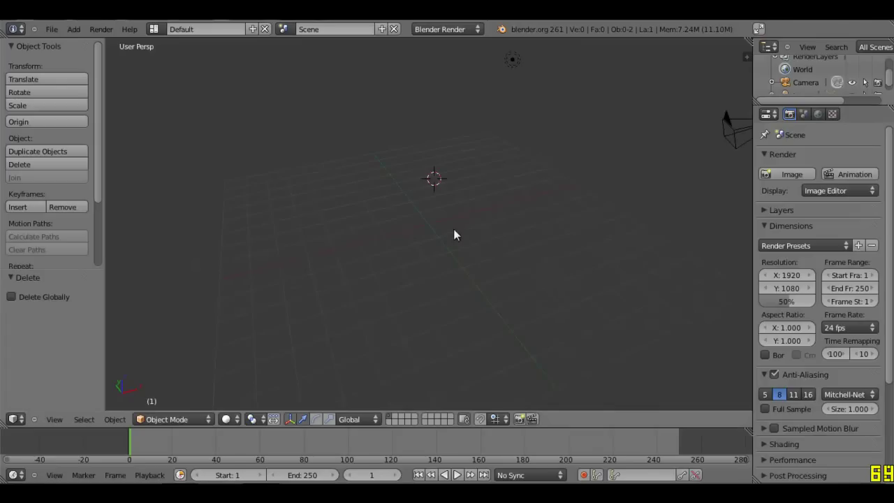
- Append the dirt object from minecraftrigs2 (2).blend to the scene
mouse_move(428, 234)
middle_down()
mouse_move(427, 225)
mouse_move(455, 251)
mouse_move(417, 227)
mouse_move(287, 220)
mouse_move(387, 226)
mouse_move(422, 253)
mouse_move(428, 236)
mouse_move(419, 236)
middle_up()
click(428, 225)
scroll(421, 236, up, 2)
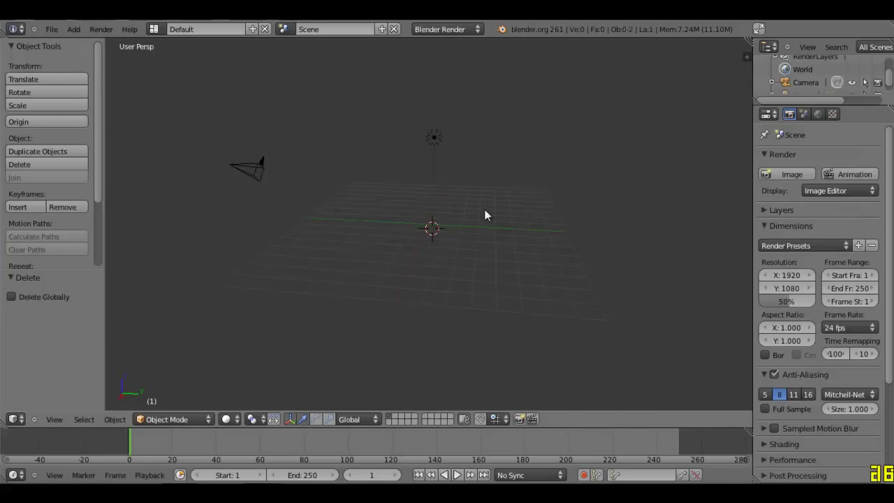
key(shift+F1)
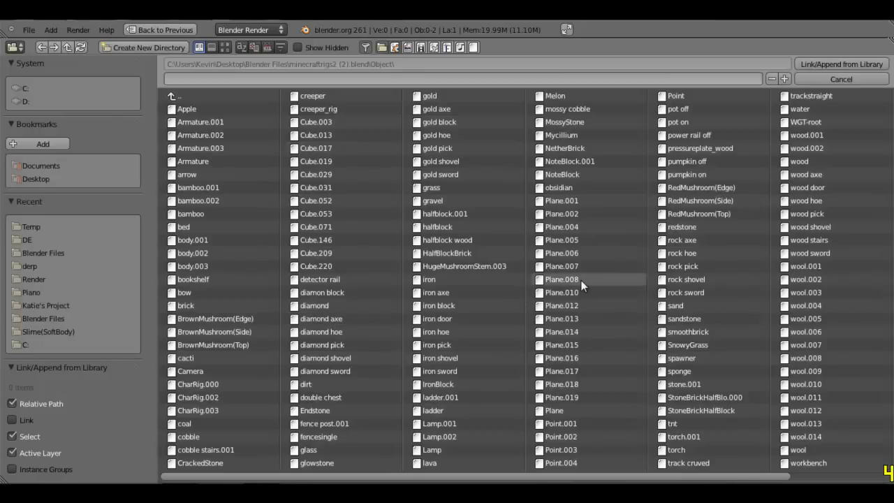
click(321, 385)
click(851, 62)
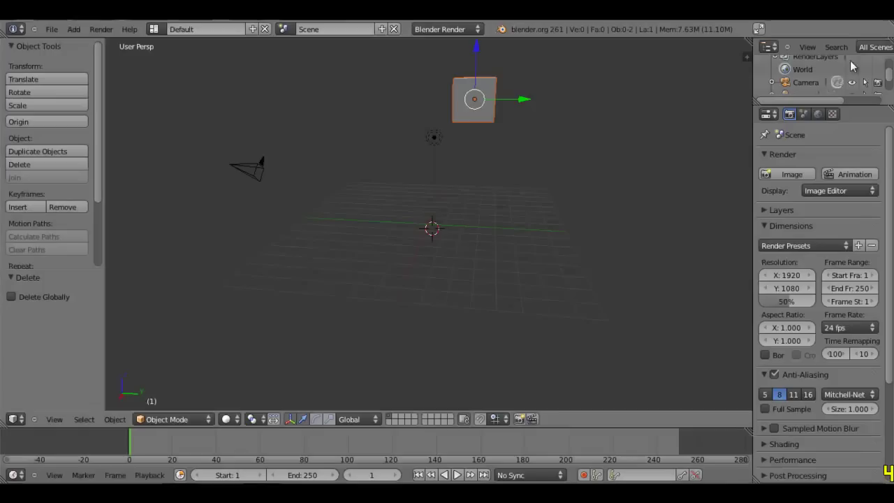
- Move the dirt block about -5.02 along X and -8.01 along Z to bring it into the camera frame
key(KP_0)
scroll(593, 210, down, 3)
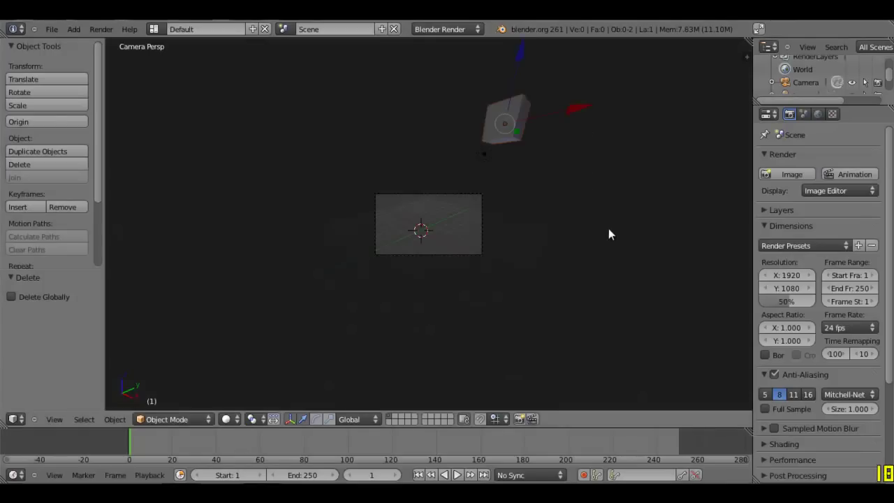
key(g)
key(x)
key(z)
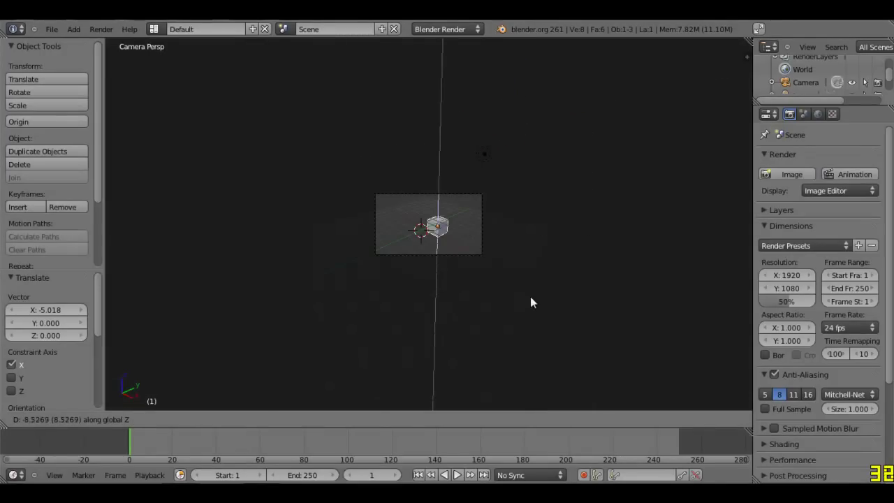
click(531, 296)
- Raise the dirt block about 1.33 along Z and shift it about -1.84 along Y within the camera frame
scroll(536, 270, up, 5)
key(g)
key(x)
key(y)
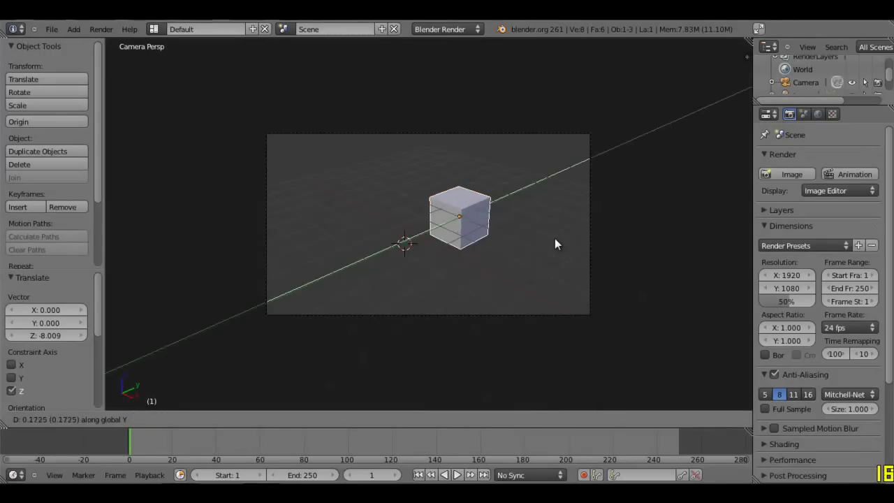
key(z)
click(554, 238)
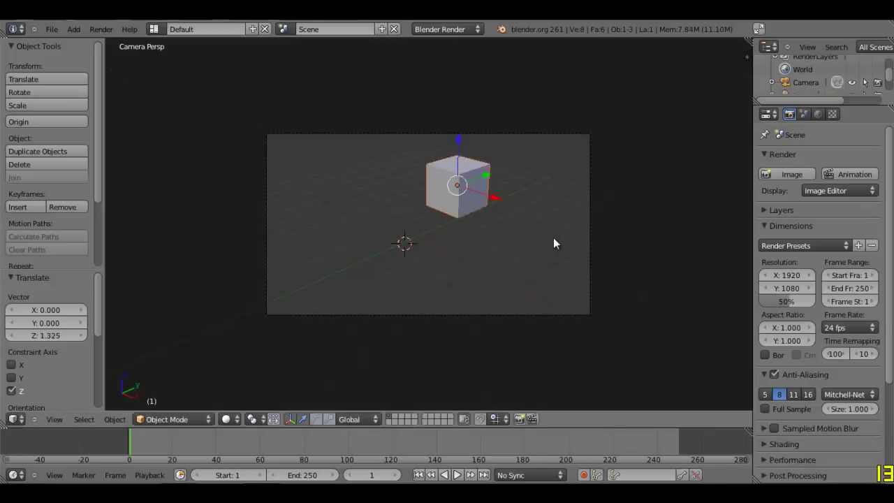
key(g)
key(y)
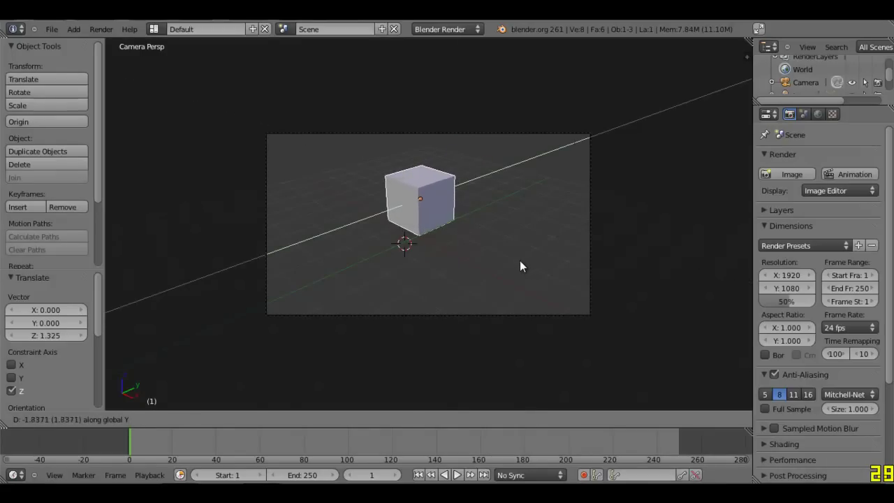
click(520, 260)
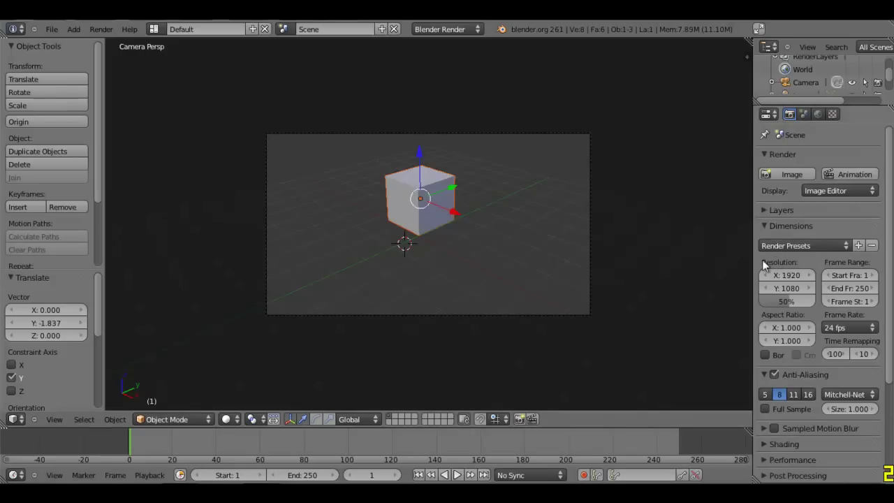
- Widen the properties area, show the dirt block's material settings and render a test image
drag(754, 262, 694, 261)
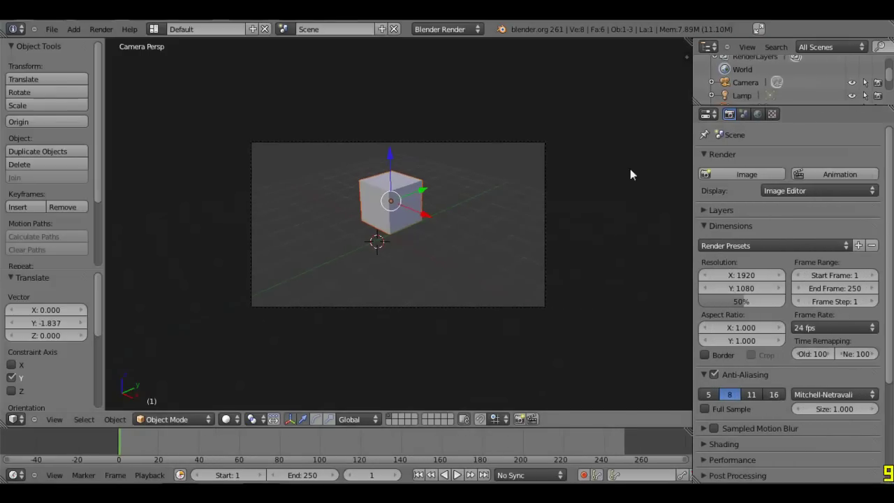
right_click(390, 232)
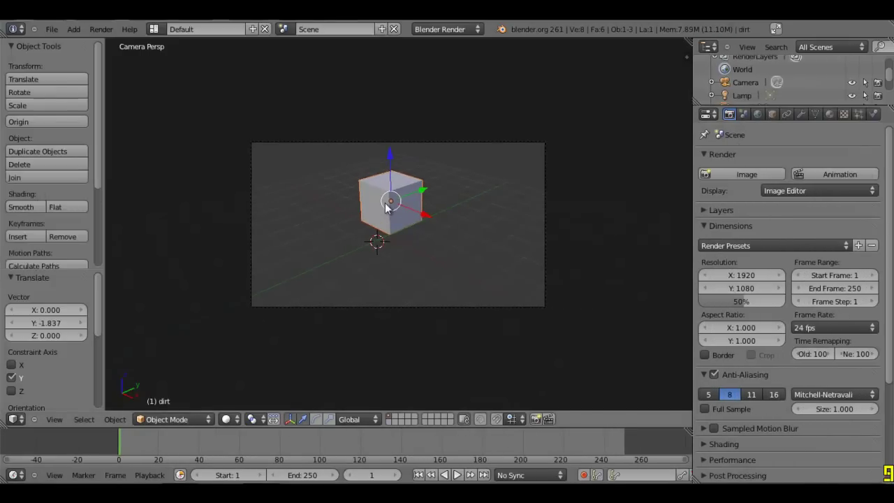
click(833, 114)
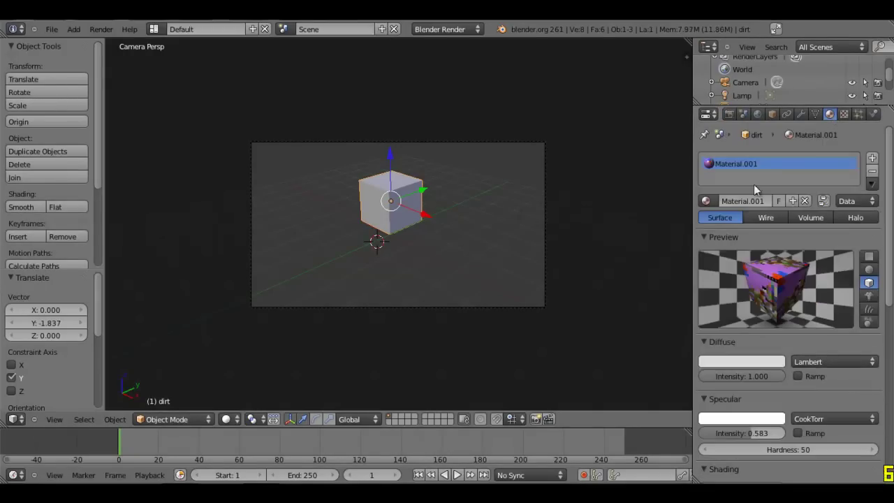
click(723, 237)
click(724, 237)
key(F12)
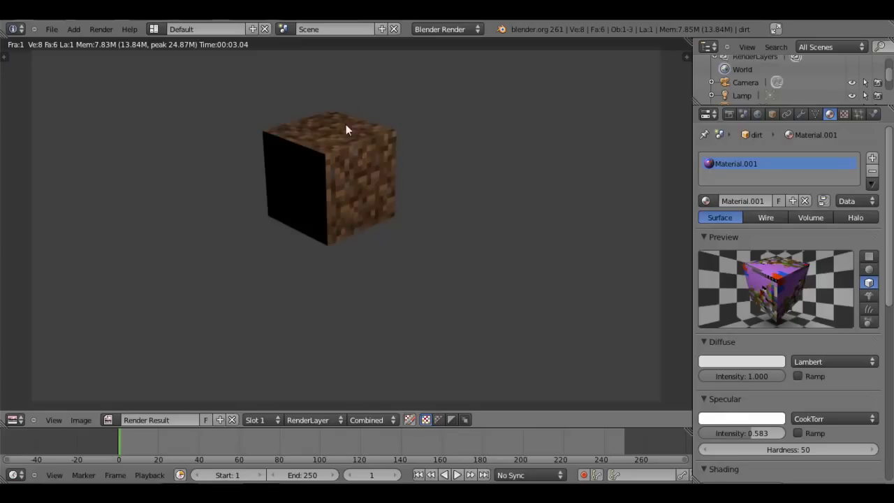
- Set the dirt material's specular intensity to 0 and render the image again
key(Escape)
drag(768, 430, 660, 367)
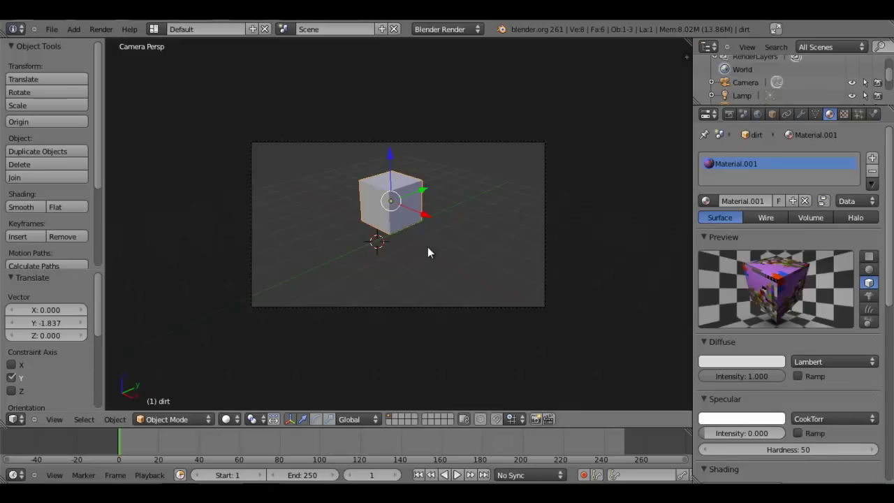
scroll(428, 253, up, 2)
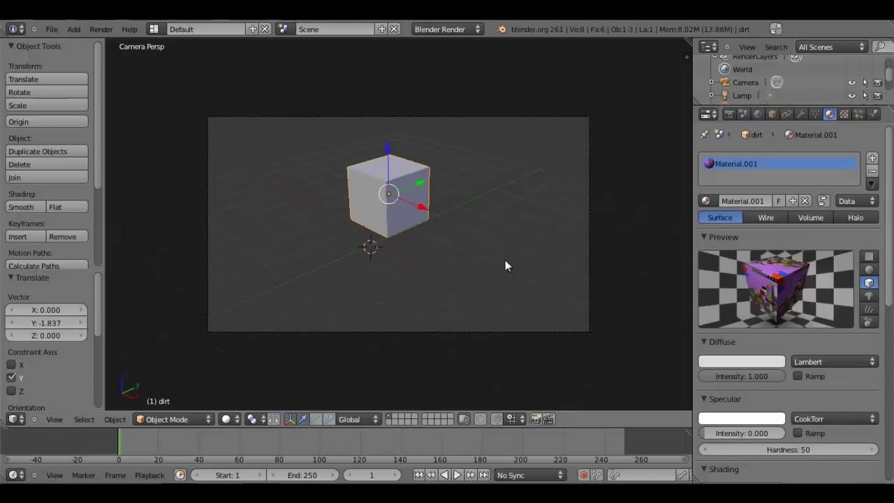
key(F12)
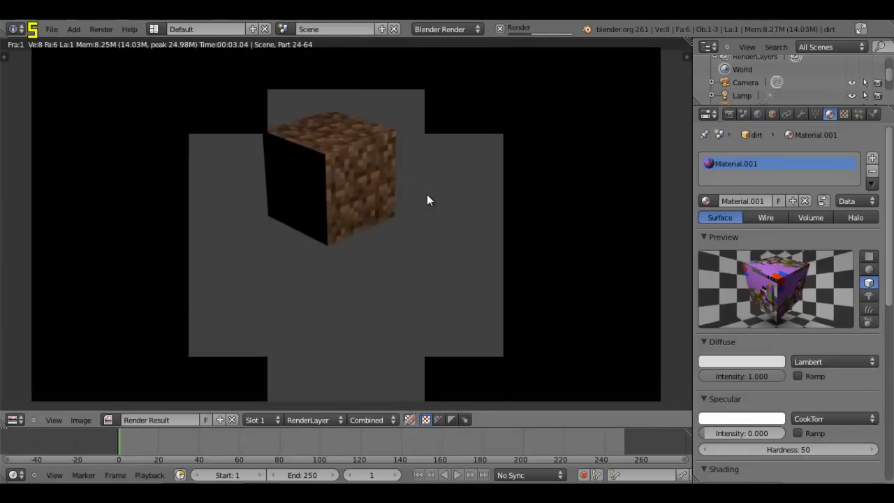
key(Escape)
- Select the camera and fly it backwards in camera view so the block appears smaller in the frame
right_click(409, 118)
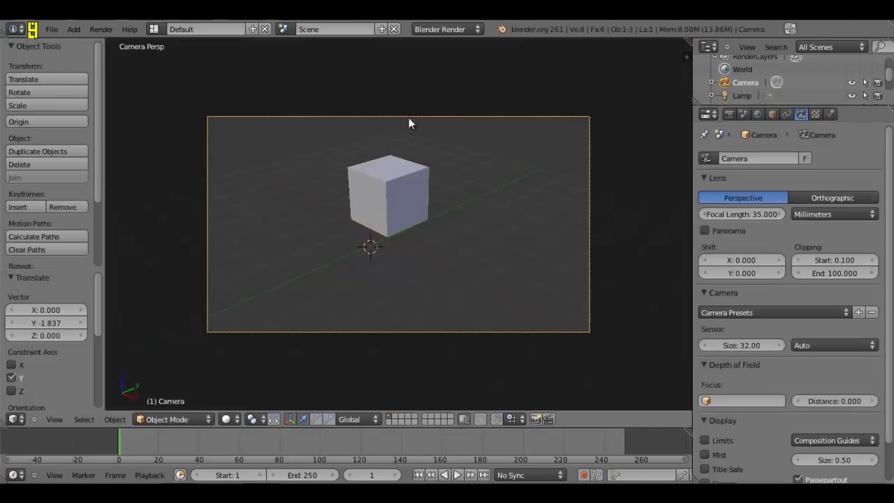
scroll(491, 188, down, 4)
middle_drag(491, 188, 430, 201)
scroll(430, 202, down, 3)
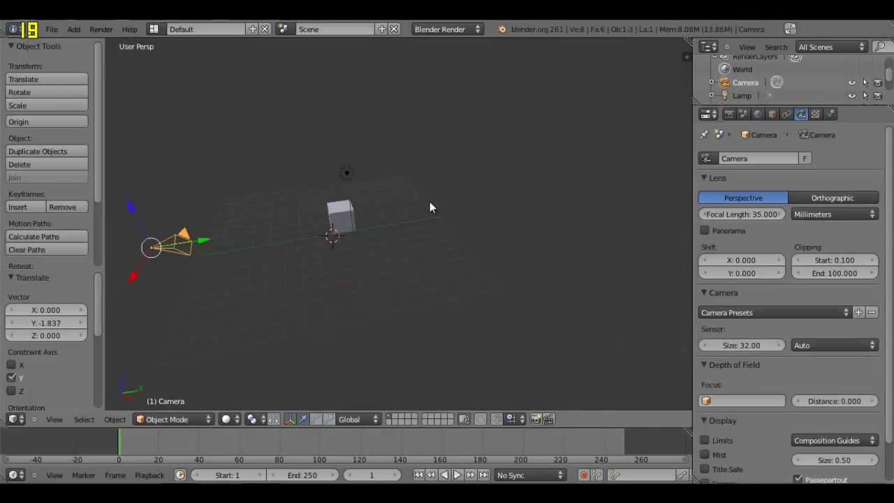
key(KP_0)
scroll(430, 202, up, 4)
scroll(430, 202, up, 2)
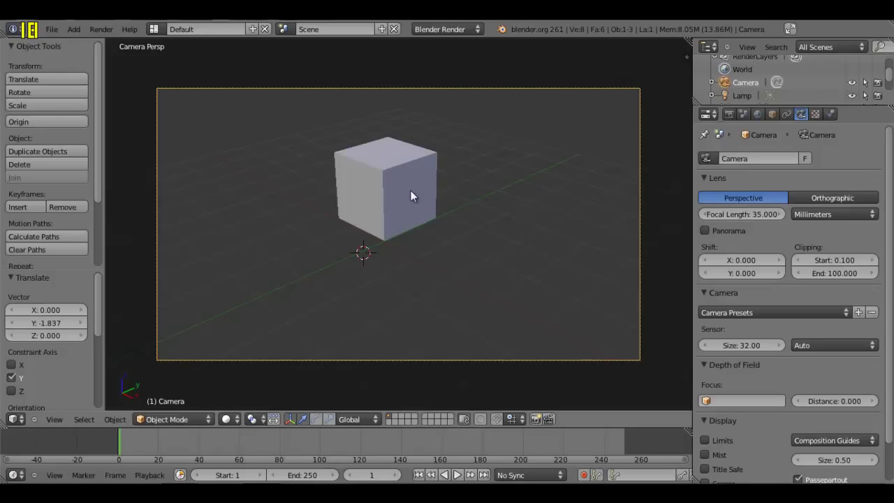
key(shift+f)
scroll(354, 167, down, 2)
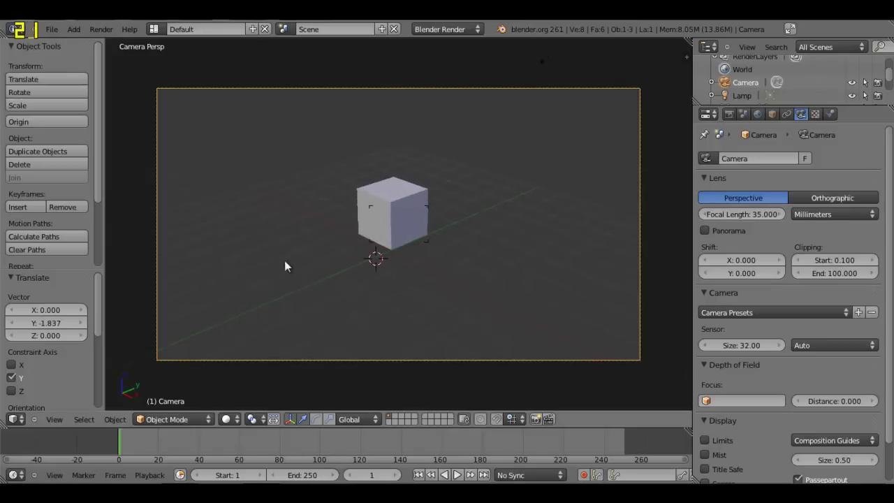
click(507, 209)
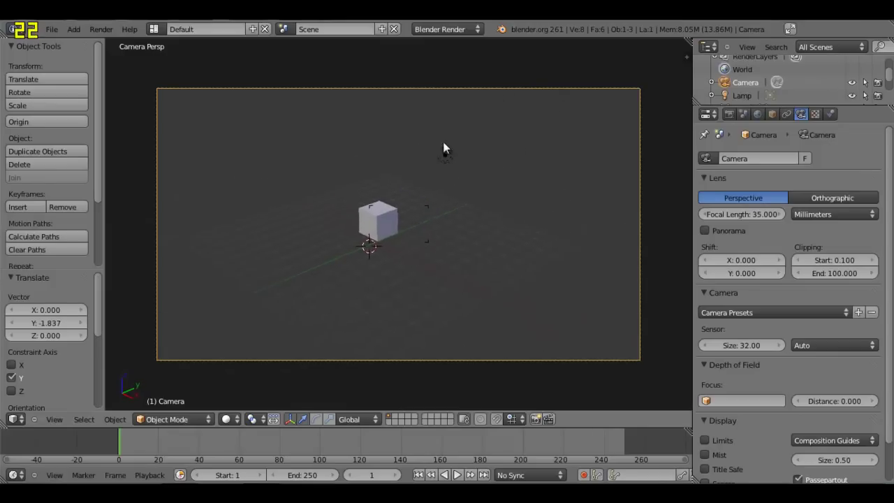
click(322, 286)
- Move the dirt block about -6.35 along the global X axis
middle_drag(346, 209, 471, 213)
scroll(471, 214, up, 3)
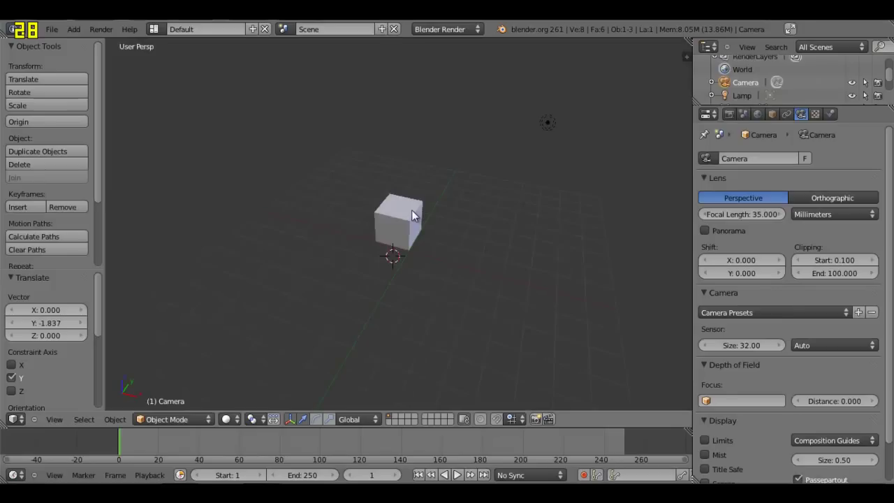
right_click(420, 234)
scroll(423, 238, down, 1)
key(g)
key(x)
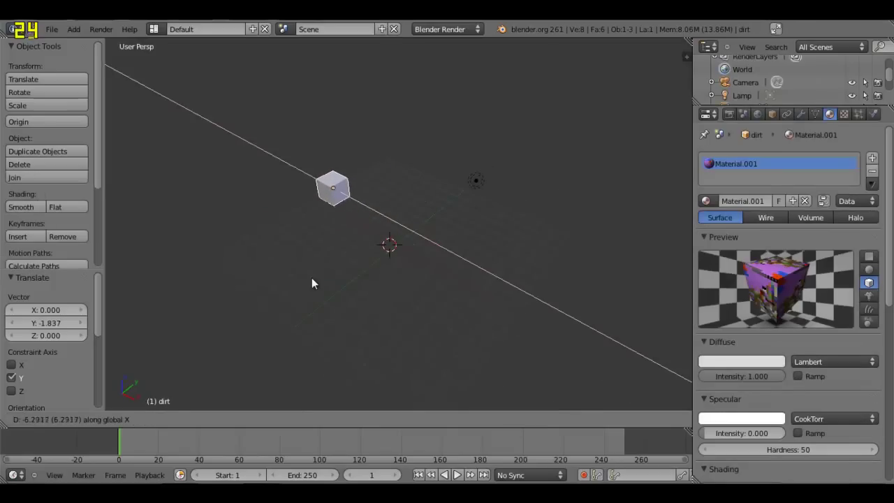
click(307, 283)
- Move the dirt block in the negative global Y direction to the grid's edge, finishing with an adjustment of about -0.29
key(g)
key(y)
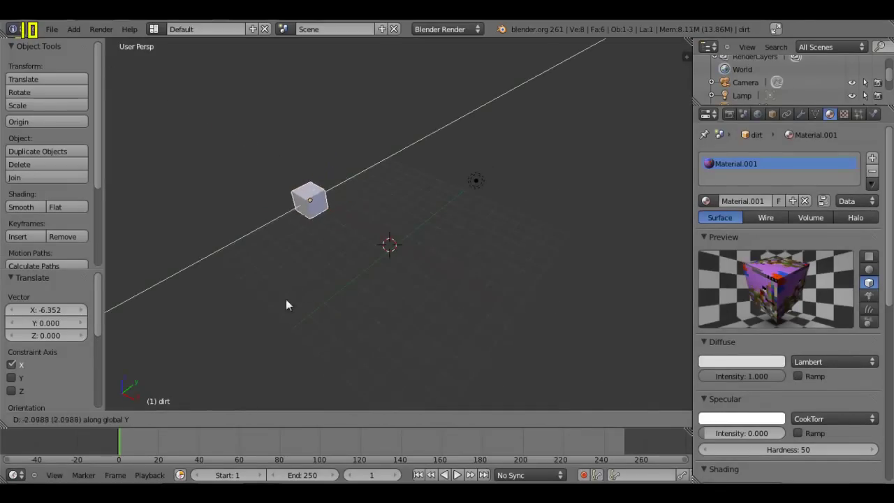
click(225, 350)
key(g)
key(y)
click(310, 248)
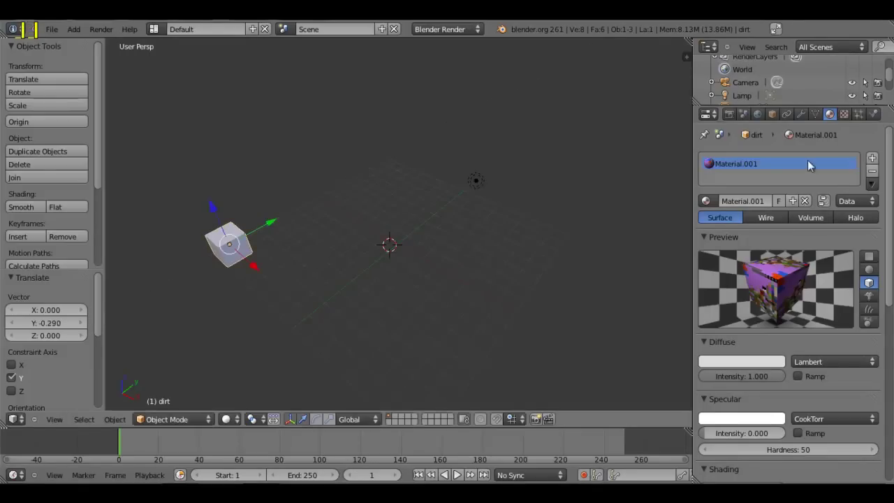
- Add an Array modifier to the dirt block with a fixed count of 10
click(803, 113)
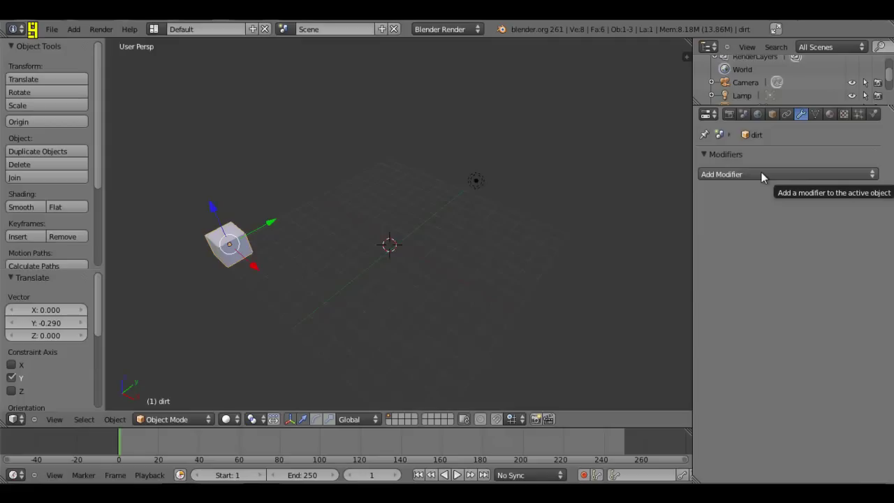
click(762, 174)
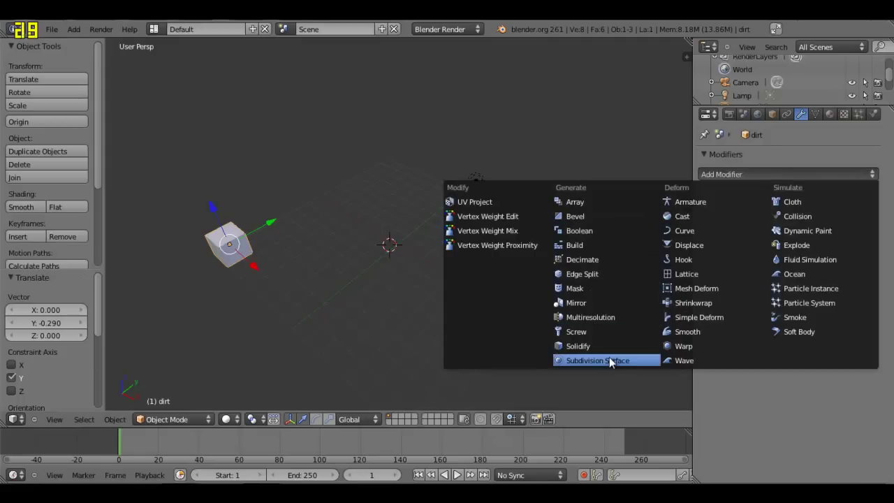
click(586, 202)
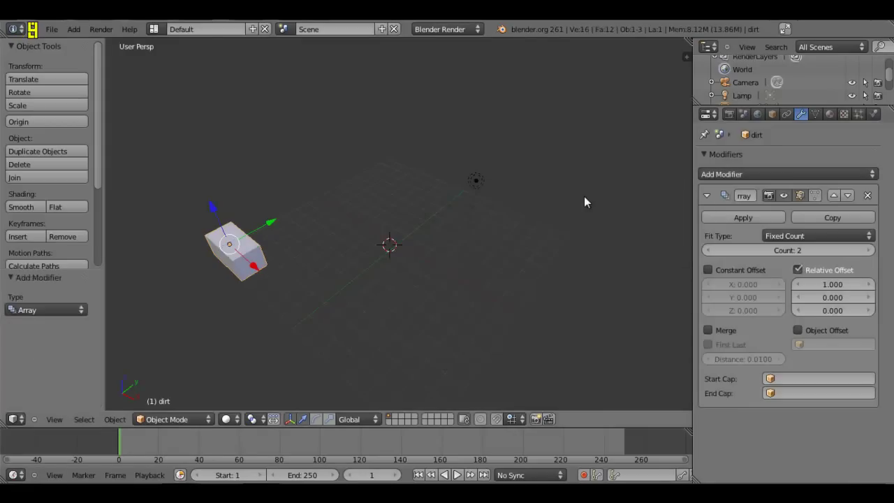
middle_drag(230, 247, 307, 214)
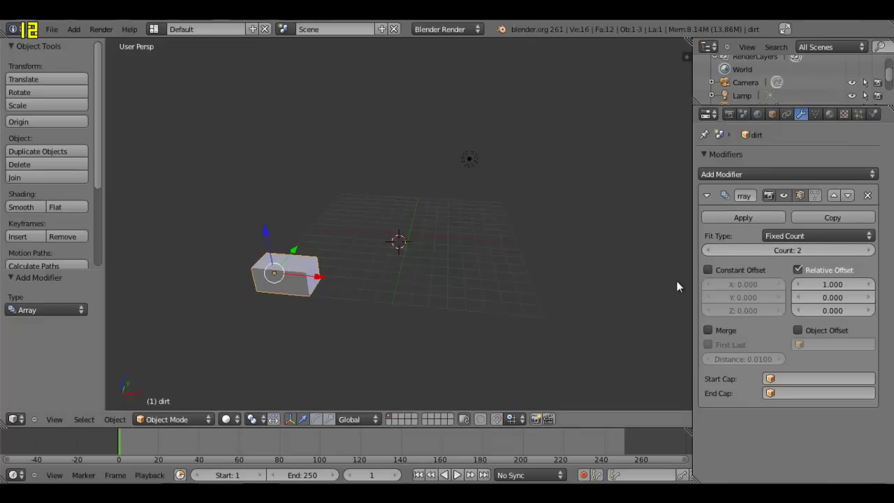
drag(818, 252, 841, 251)
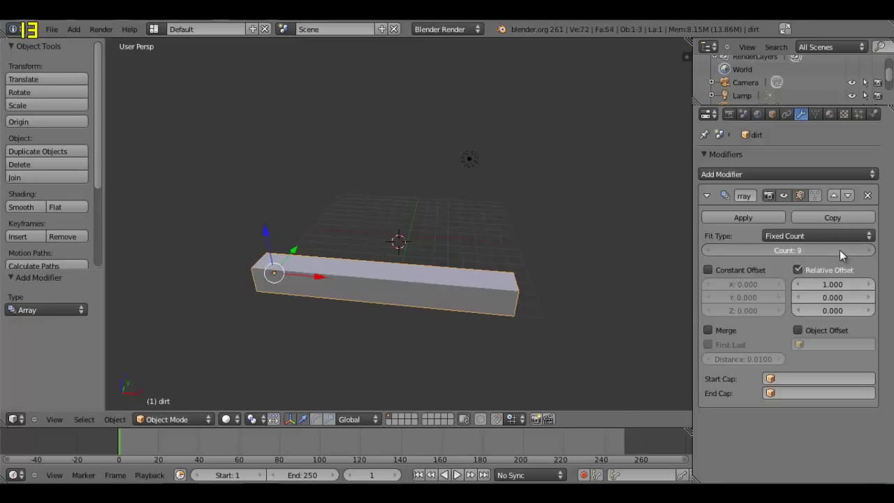
click(869, 251)
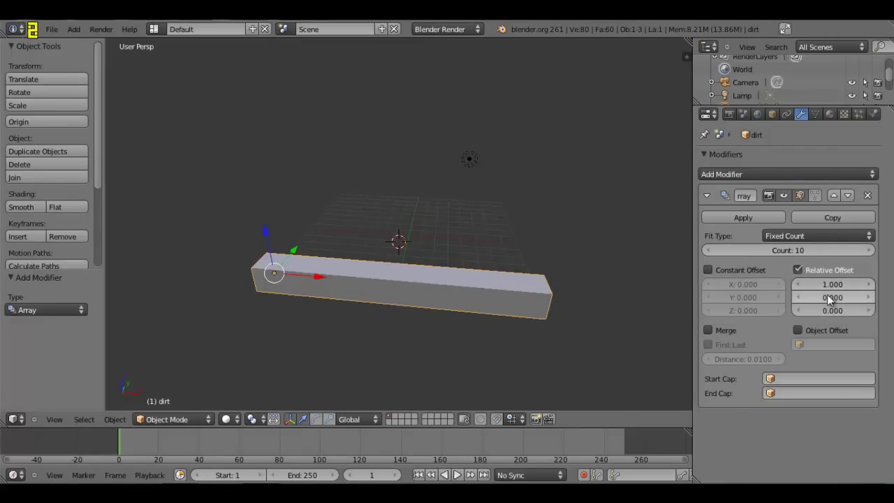
- Try a different relative Y offset on the array and reset it to 0
middle_drag(579, 315, 440, 330)
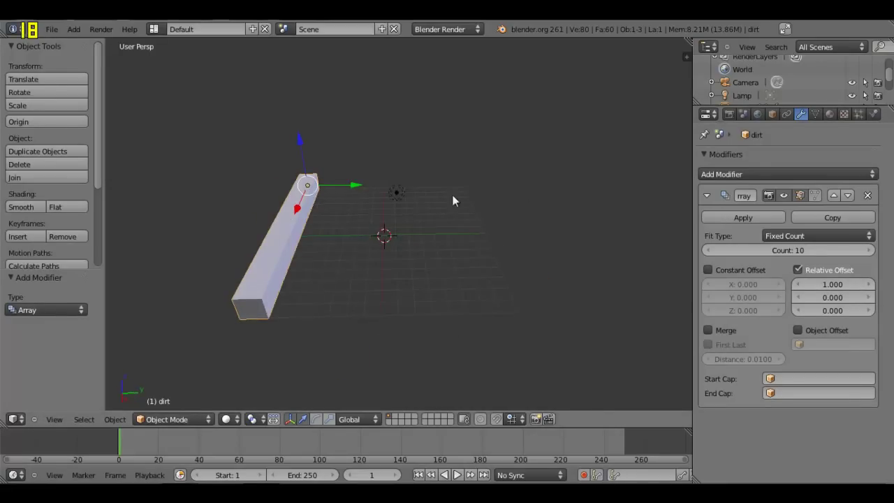
drag(804, 296, 809, 297)
click(809, 297)
text(0)
key(Return)
middle_drag(431, 182, 335, 190)
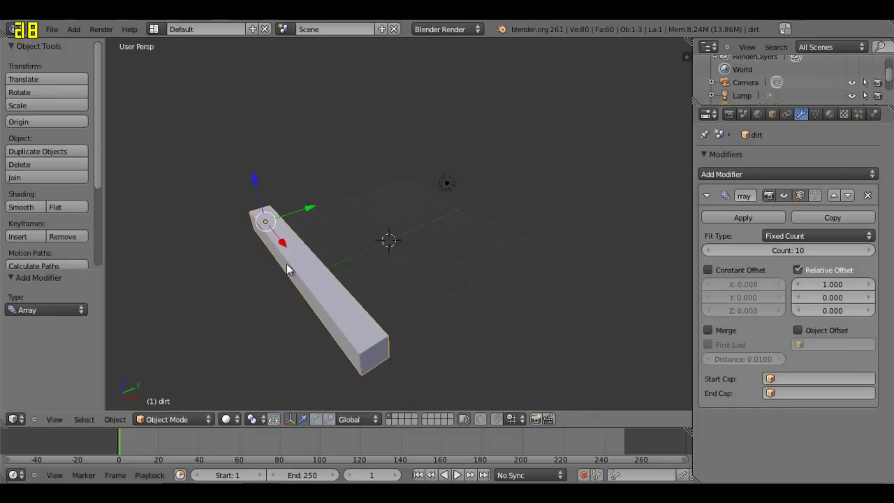
- Apply the Array modifier to the row of dirt blocks
click(740, 217)
click(706, 174)
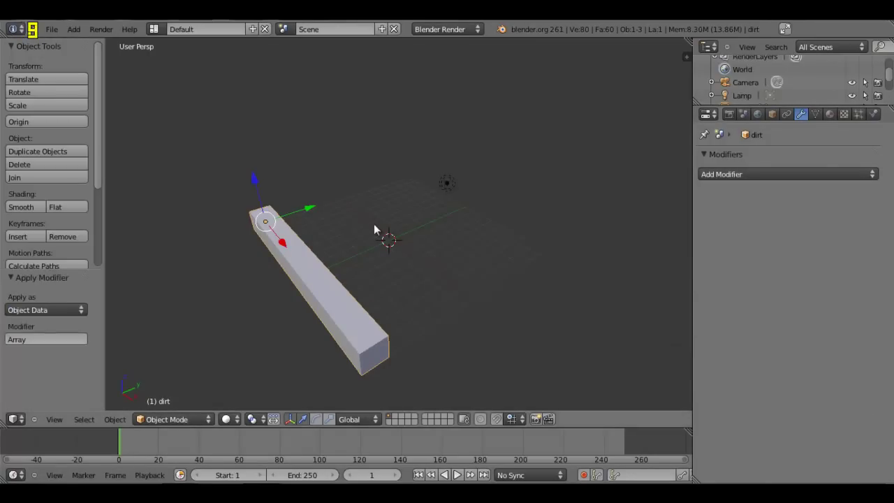
key(g)
key(y)
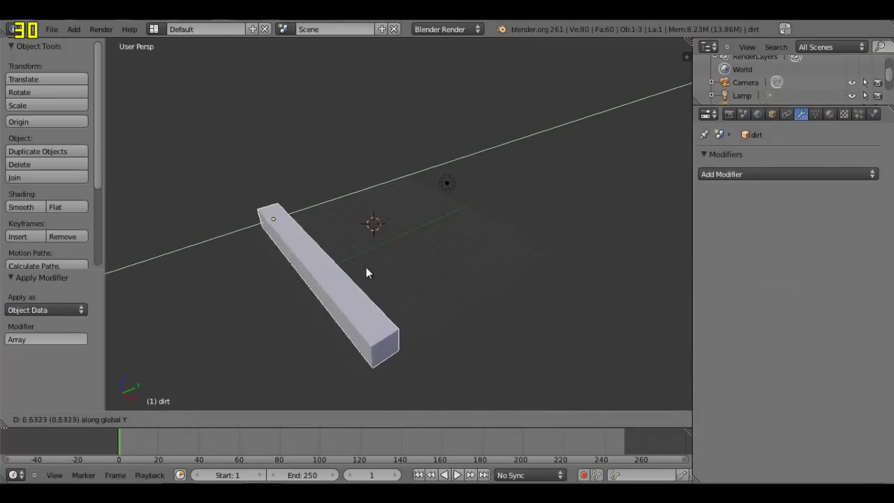
click(383, 271)
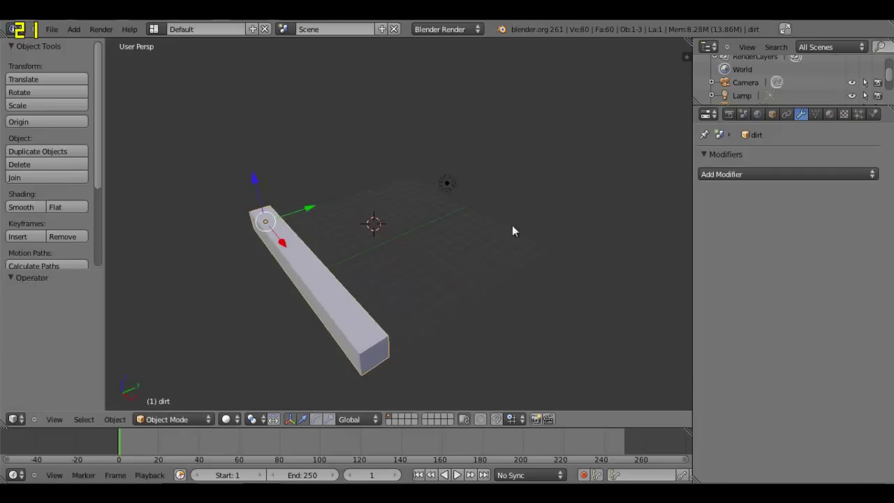
- Add another Array modifier to the row with a relative offset of 0 in X and 1 in Y
click(701, 175)
click(610, 203)
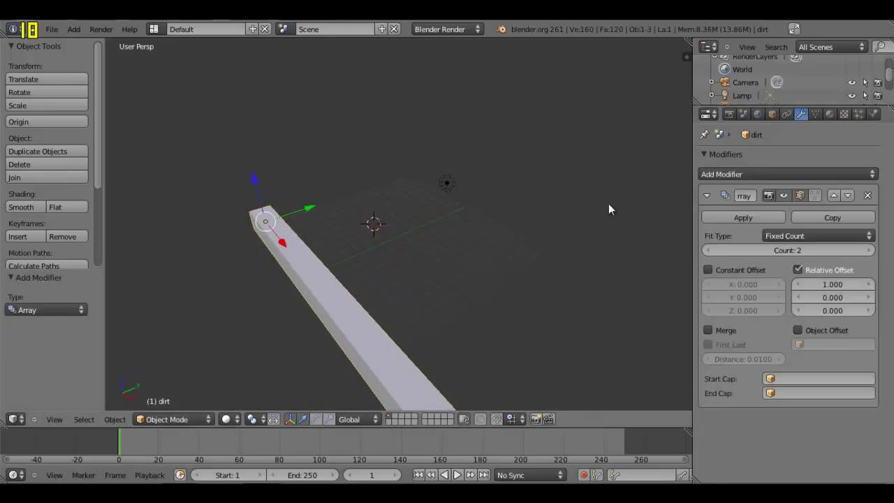
click(839, 297)
text(1)
key(Return)
click(837, 283)
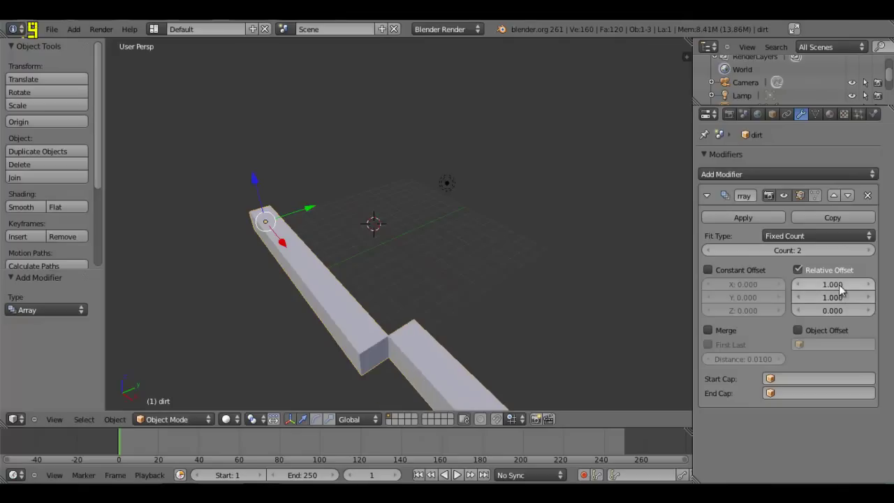
text(0)
key(Return)
- Raise the array count to 10 so the rows form a square slab, and apply the modifier
middle_drag(382, 320, 307, 271)
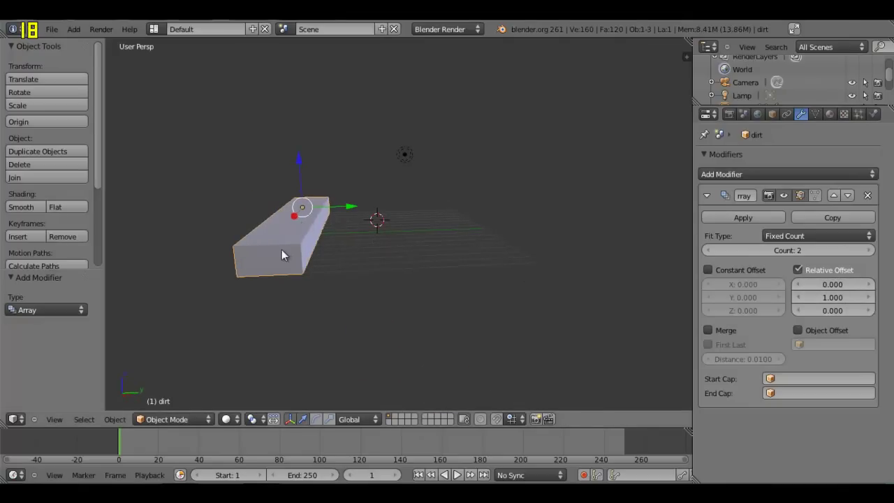
click(869, 250)
click(869, 250)
click(869, 250)
click(869, 250)
click(869, 250)
click(869, 250)
click(869, 250)
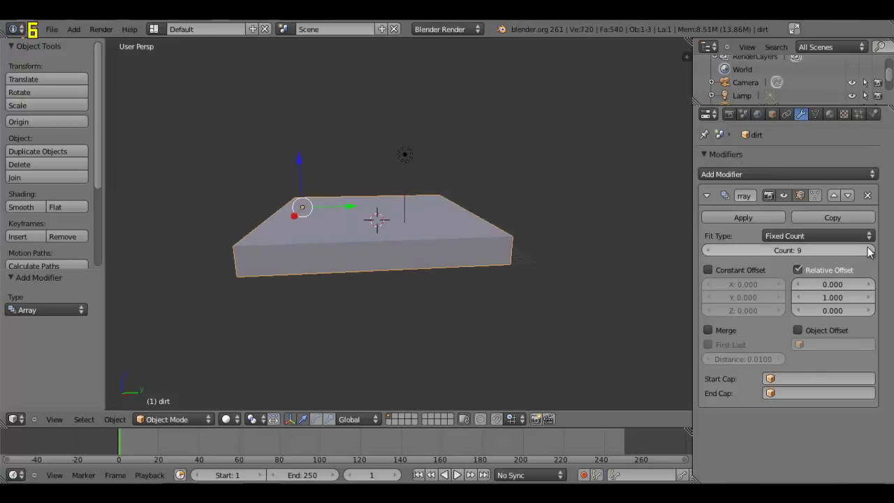
click(869, 250)
click(744, 218)
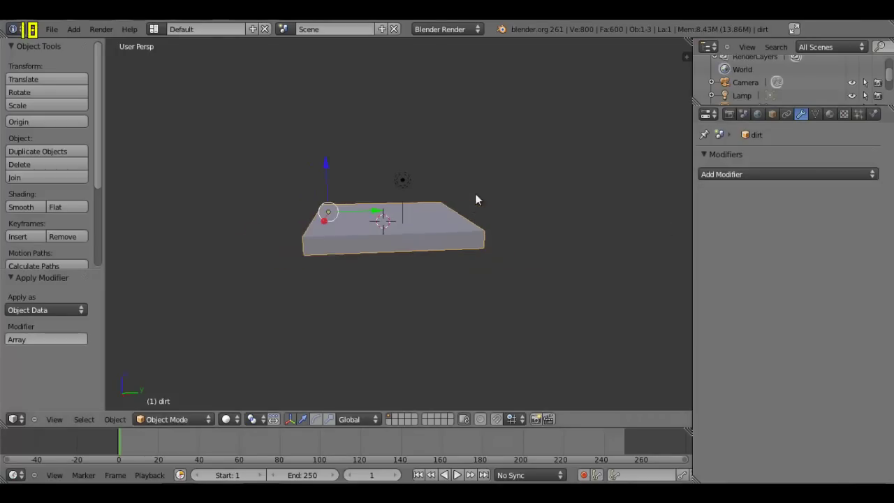
- Render the dirt ground from the camera view to check its texture
key(KP_0)
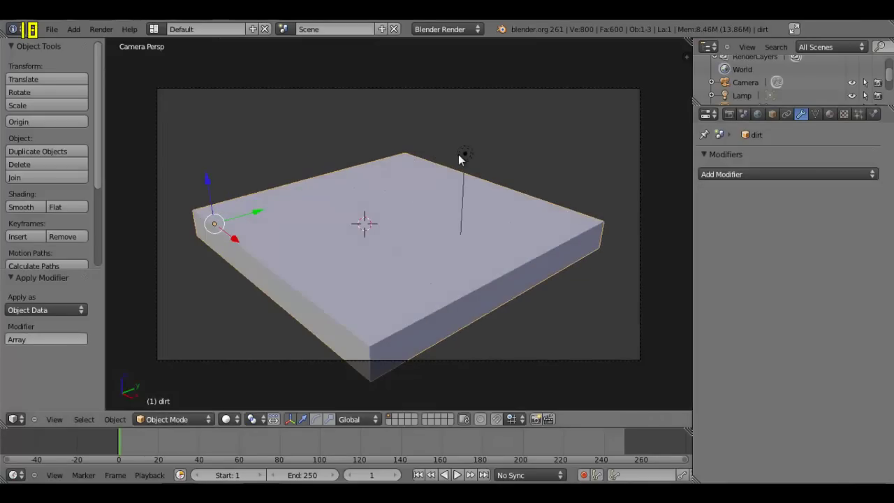
key(F12)
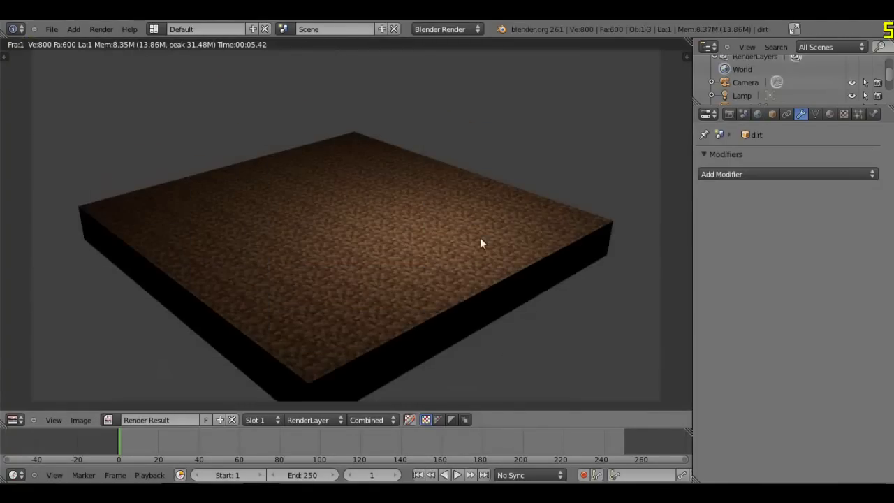
key(Escape)
- Append another "dirt" object from the minecraftrigs2 (2).blend library
middle_drag(473, 227, 446, 244)
scroll(446, 243, up, 4)
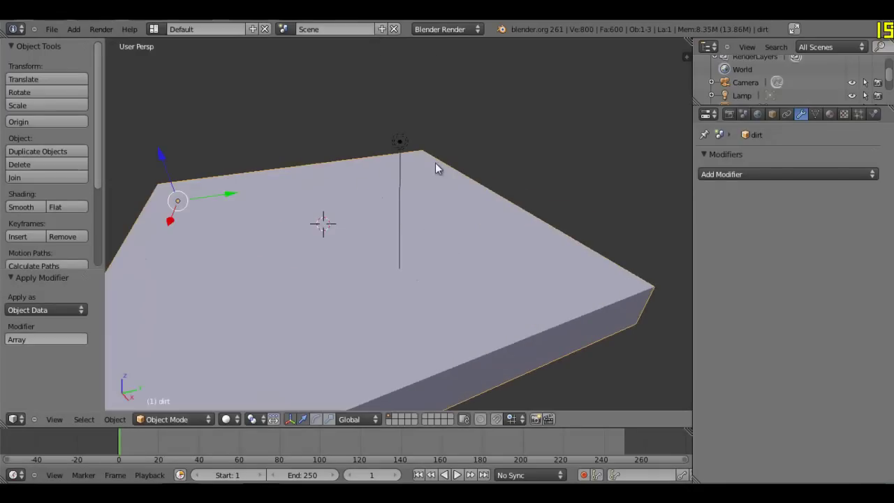
key(shift+F1)
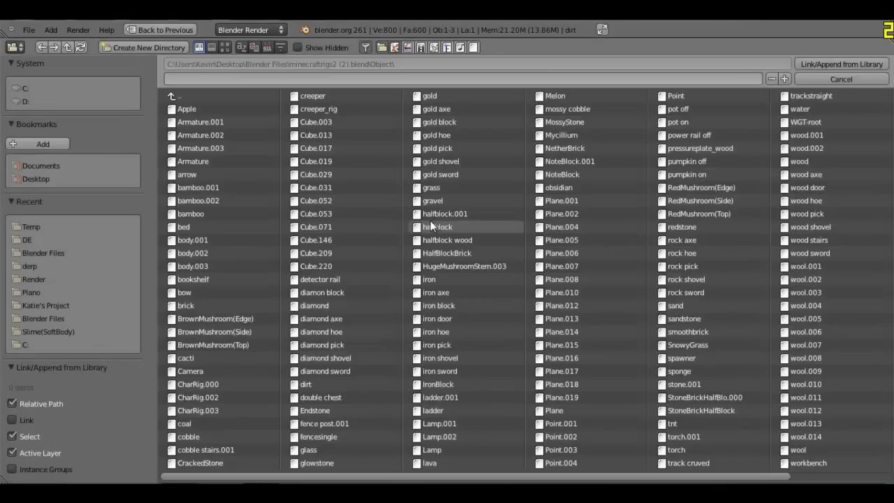
double_click(322, 384)
scroll(414, 285, down, 2)
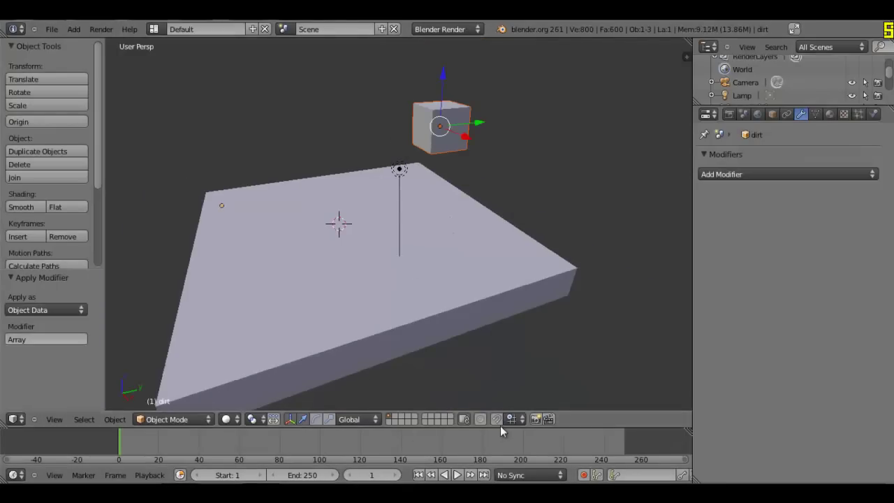
- Enable snapping during transform and set the snap element to Vertex
click(496, 419)
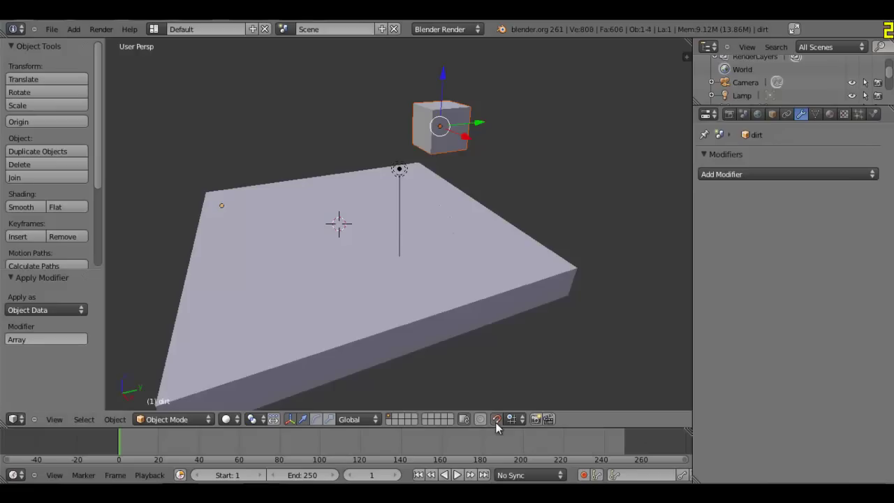
click(516, 419)
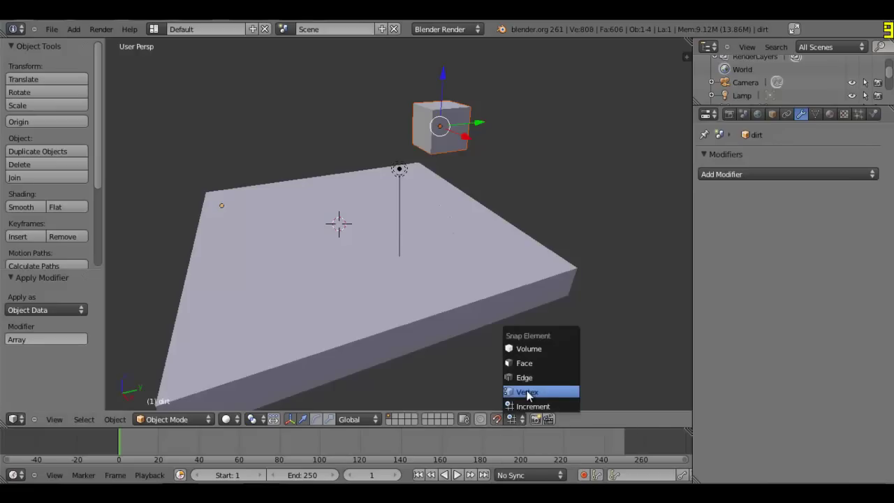
click(527, 392)
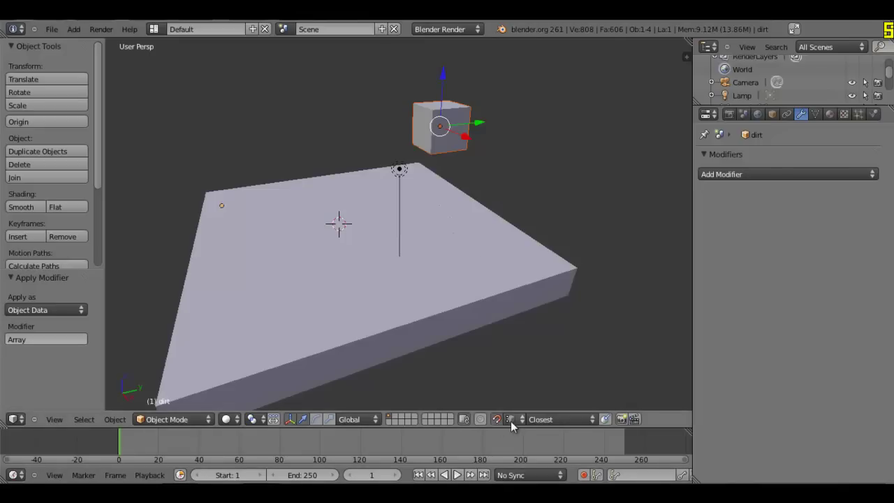
click(512, 419)
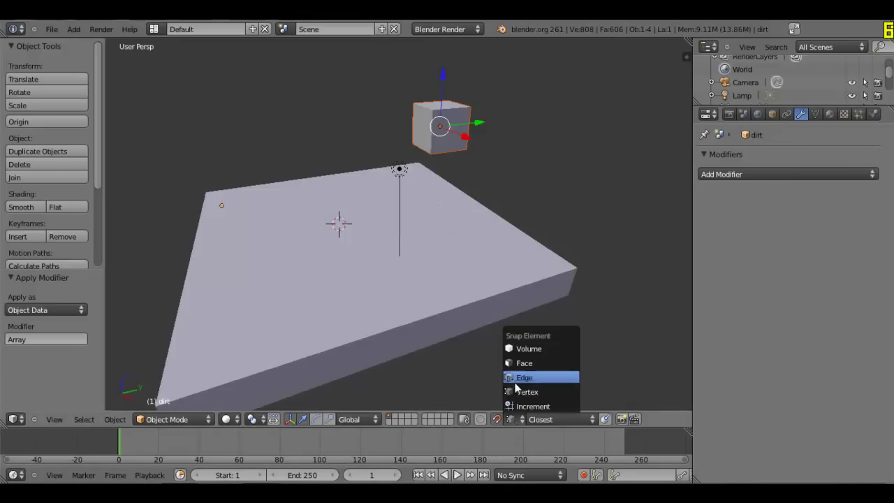
click(516, 381)
- Move the appended dirt block down onto the ground slab, snapping it to the slab's vertices
middle_drag(508, 380, 474, 218)
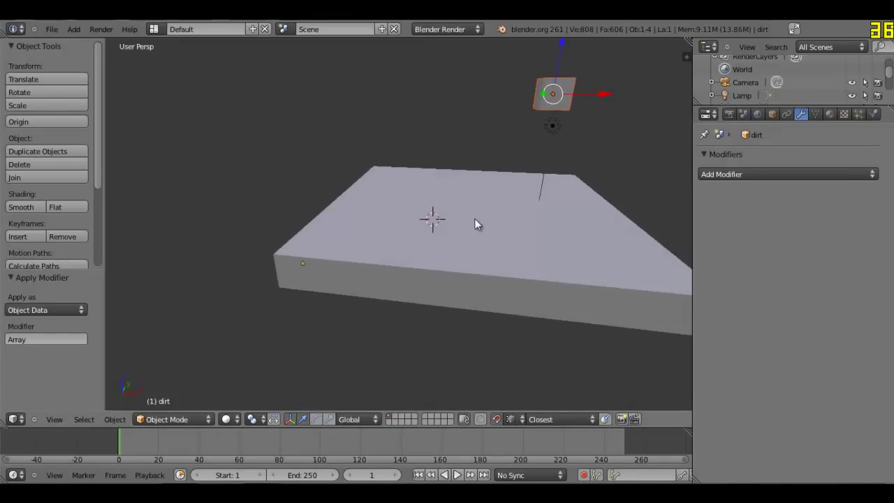
key(g)
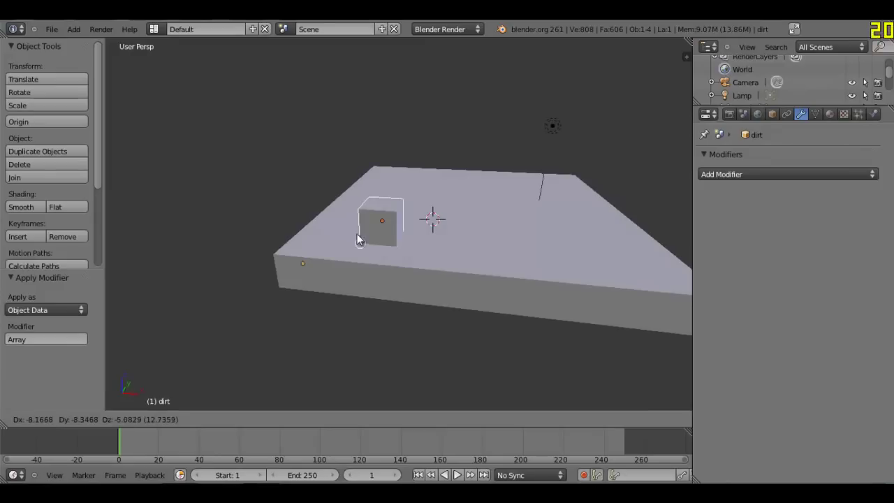
click(371, 227)
- Duplicate the dirt block and place the copy 1.602 along the Y axis beside it
middle_drag(396, 235, 336, 261)
key(shift+d)
key(x)
key(y)
click(342, 256)
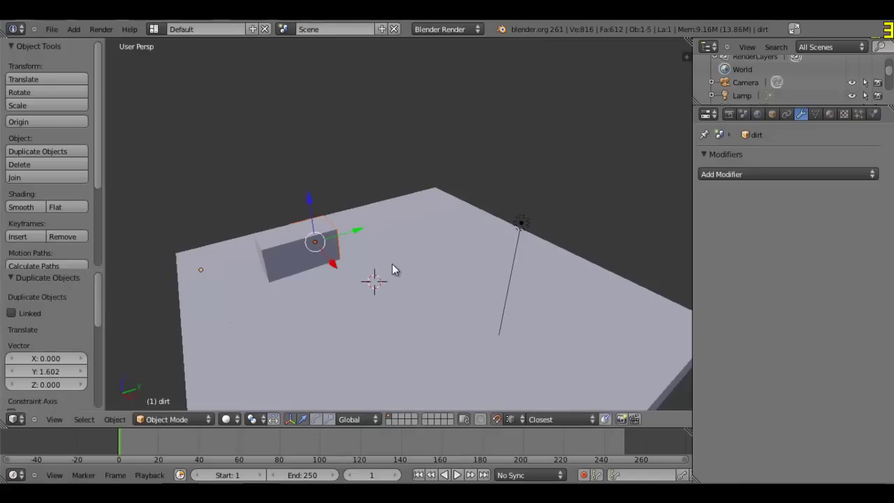
- Duplicate the last dirt block and snap the copy onto the ground diagonally beside it
key(shift+d)
key(x)
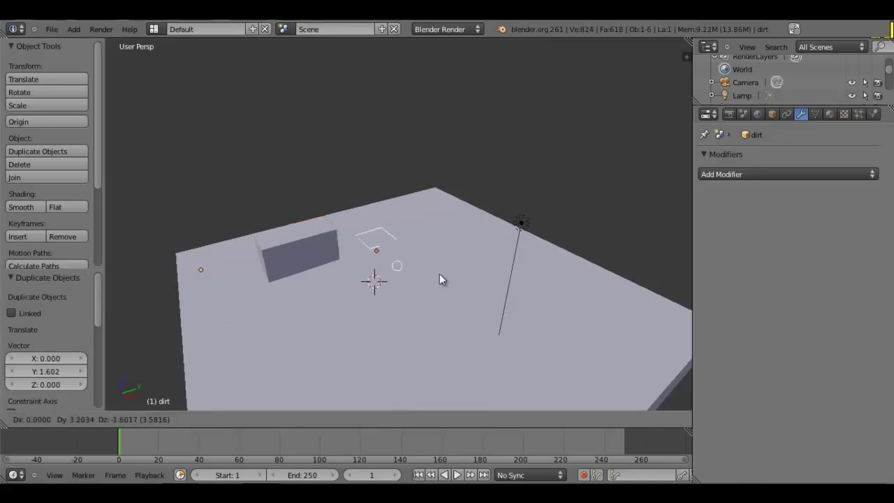
click(390, 279)
- Duplicate the block again, lift the copy along global Z and snap it onto the ground diagonally beside the previous block
key(shift+d)
click(447, 274)
key(g)
key(z)
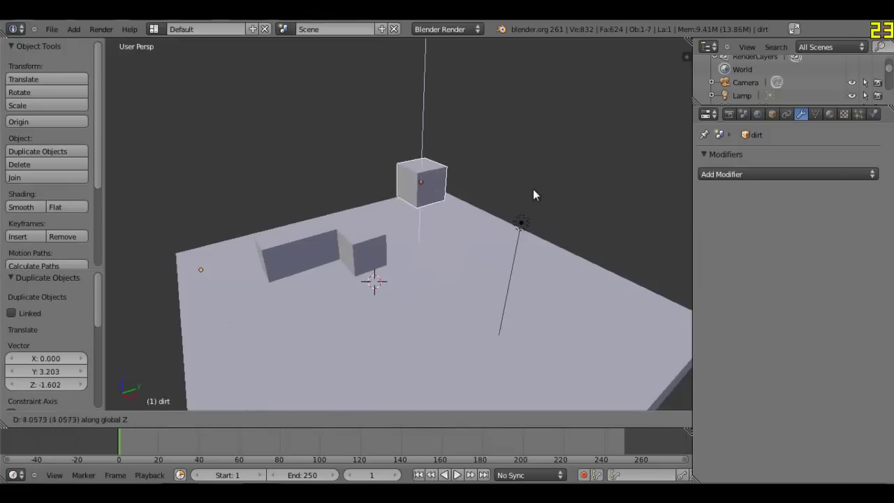
click(531, 191)
key(g)
click(408, 292)
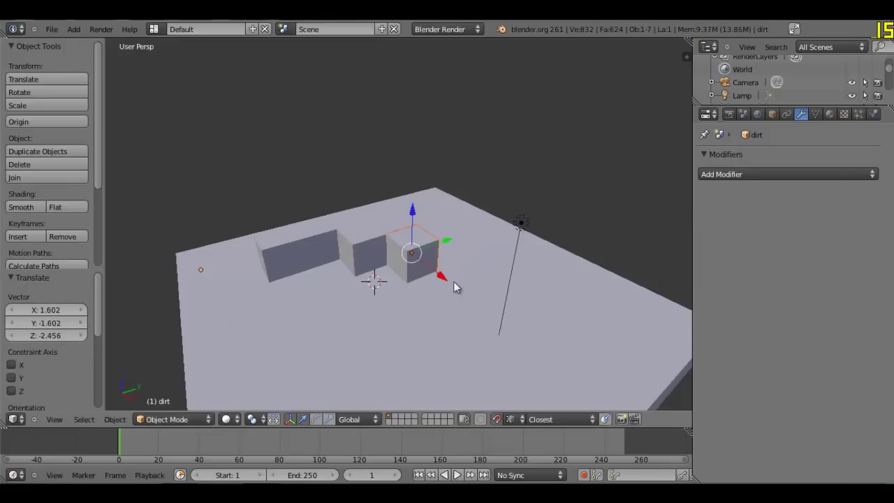
- Extend the wall with three more duplicated blocks, each snapped 1.602 further along the X axis
key(shift+d)
click(498, 285)
key(shift+d)
click(521, 311)
key(shift+d)
click(535, 330)
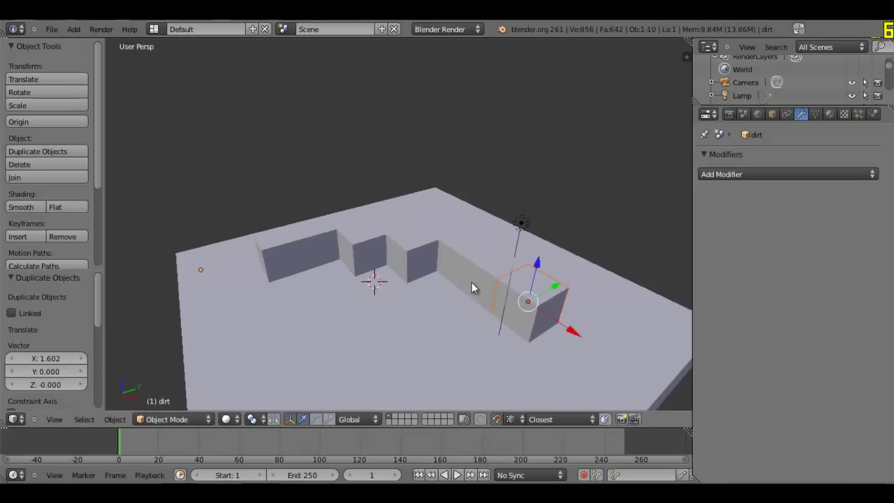
- Render the dirt wall and ground from the camera view
scroll(471, 282, down, 2)
scroll(471, 297, down, 1)
key(KP_0)
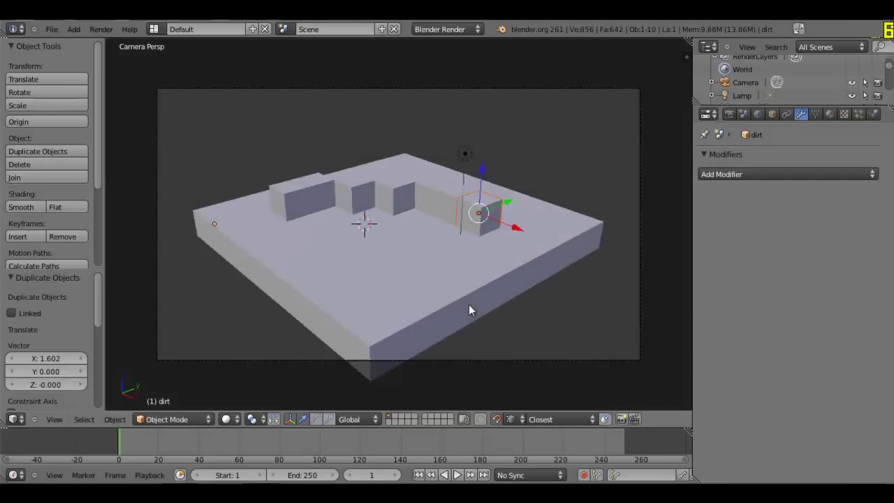
key(F12)
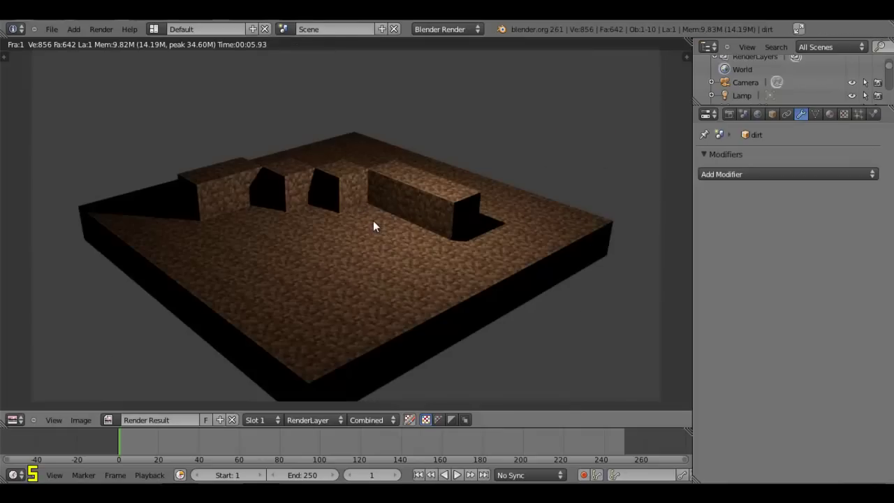
key(Escape)
- Duplicate the wall's end block and snap the copy into the open ground at Y -4.805 and Z -1.602
key(KP_0)
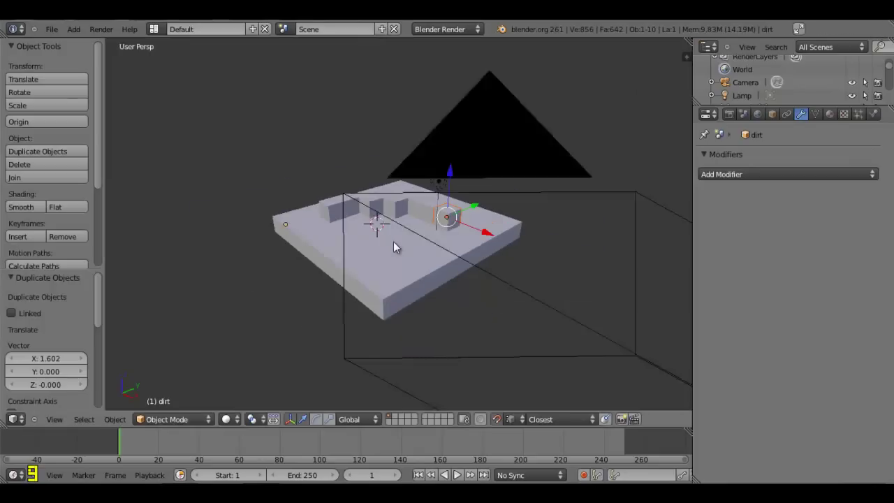
scroll(409, 245, up, 4)
middle_drag(422, 252, 443, 222)
scroll(455, 257, down, 2)
middle_drag(455, 256, 455, 241)
key(shift+d)
click(396, 278)
- Render the camera view to check the block sunk into the ground
key(KP_0)
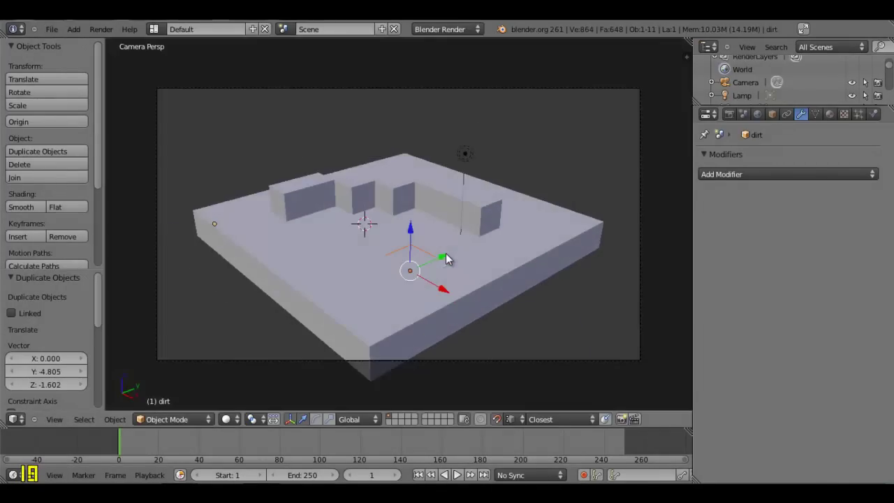
key(F12)
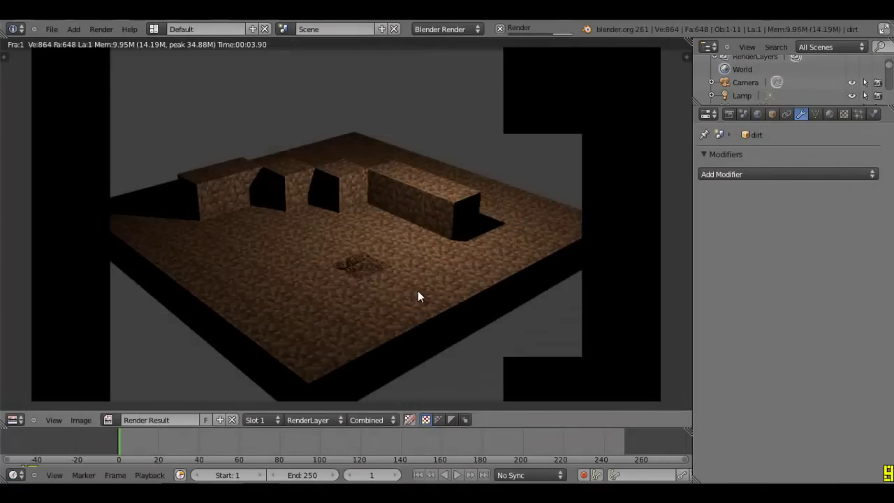
key(Escape)
- Raise the sunken dirt block 5.890 along global Z and delete it
key(shift+d)
right_click(418, 260)
key(g)
key(z)
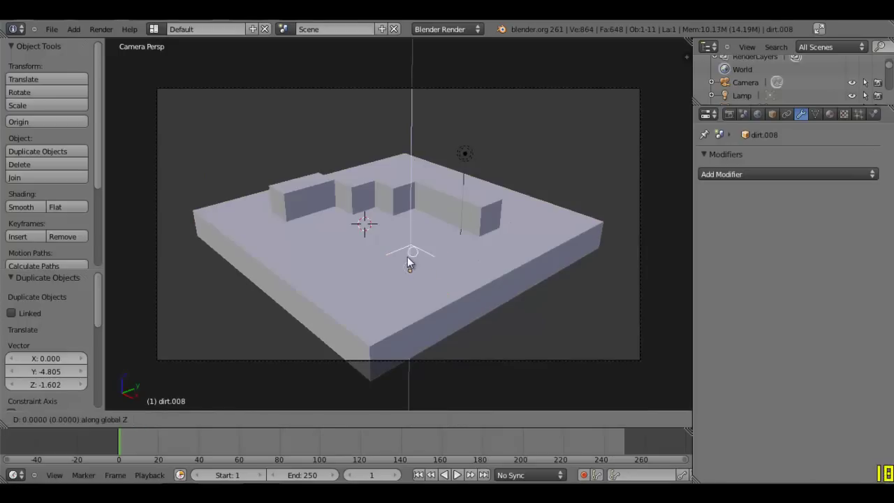
click(530, 161)
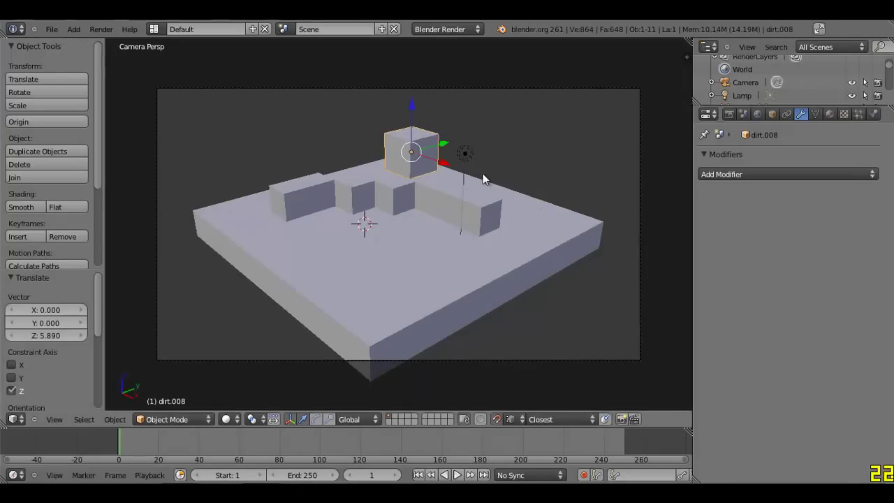
key(x)
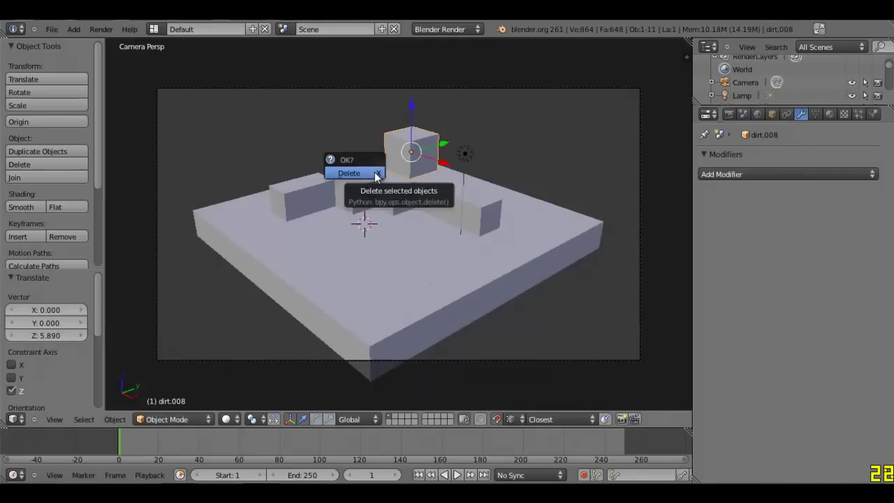
click(375, 173)
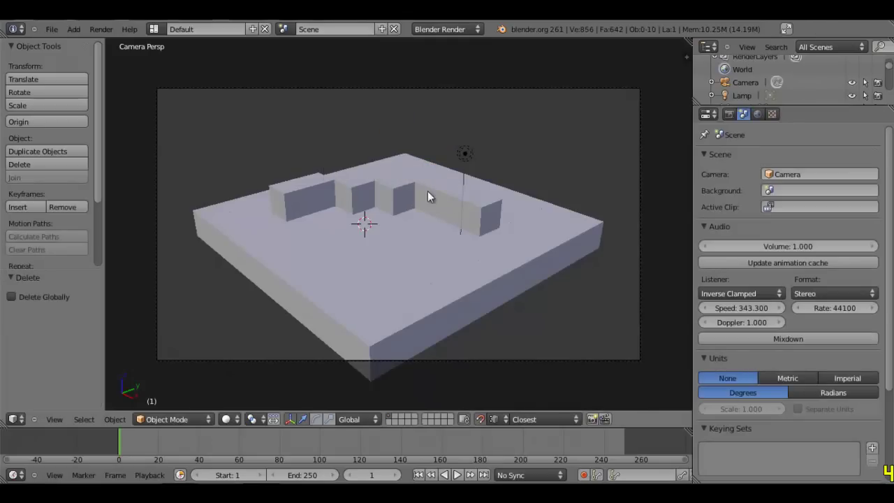
- Append the "diamon block" object from the minecraftrigs2 (2).blend library
scroll(679, 202, down, 3)
middle_drag(667, 206, 282, 268)
scroll(365, 287, up, 2)
middle_drag(365, 283, 524, 292)
key(KP_0)
scroll(428, 216, up, 4)
key(shift+F1)
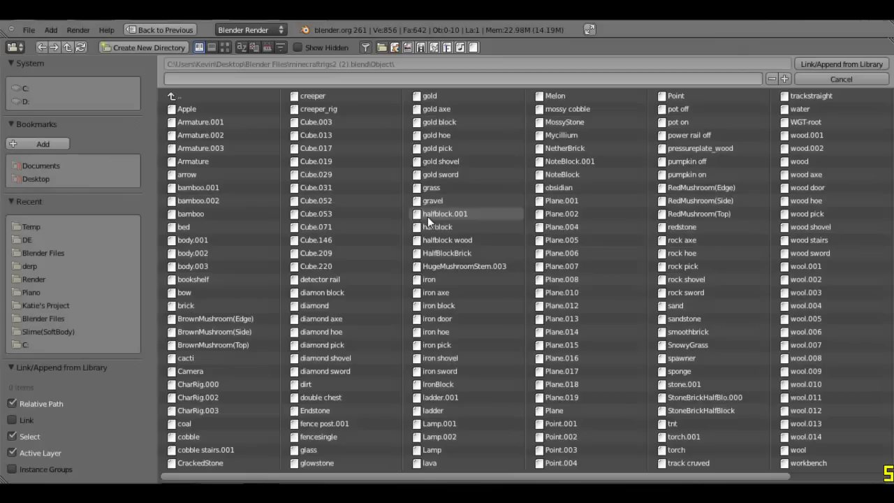
double_click(337, 294)
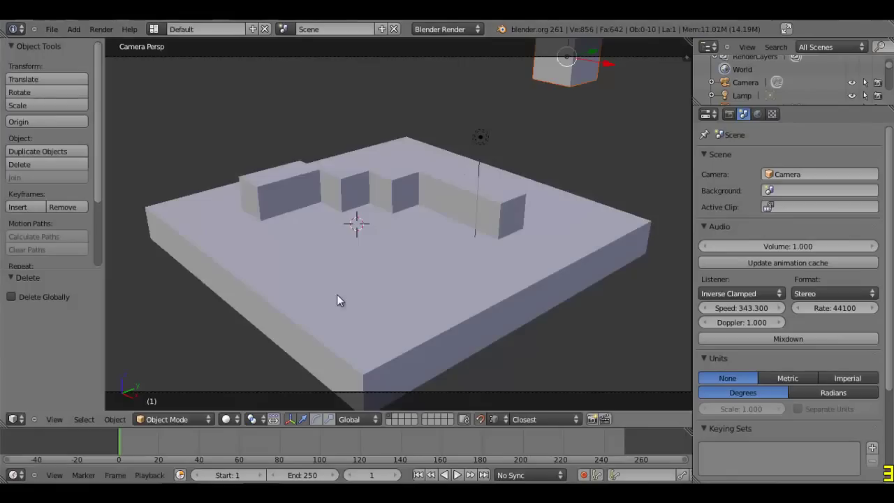
- Move the diamond block by X -2.379, Y -6.745, Z -6.685 onto the ground and render the camera view
key(g)
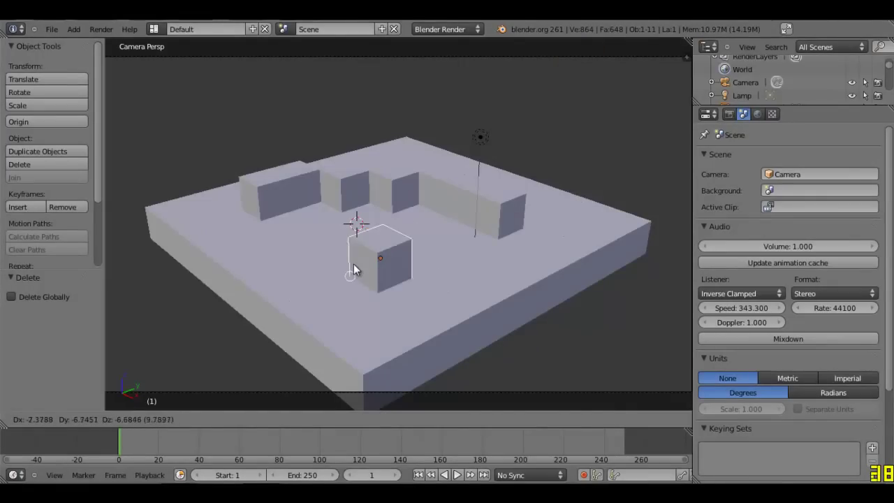
click(363, 253)
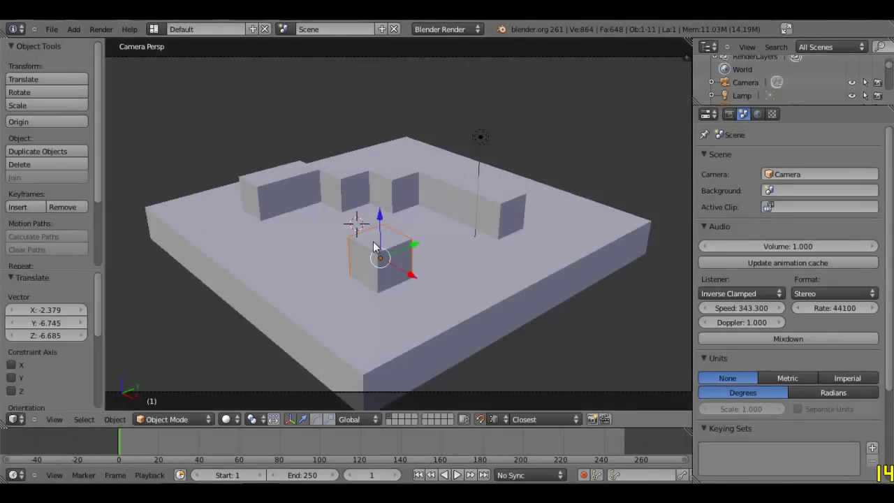
key(F12)
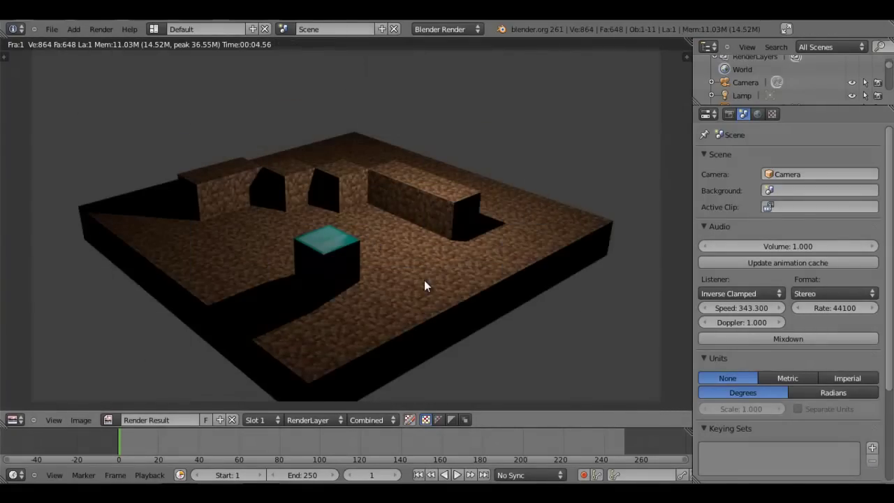
key(Escape)
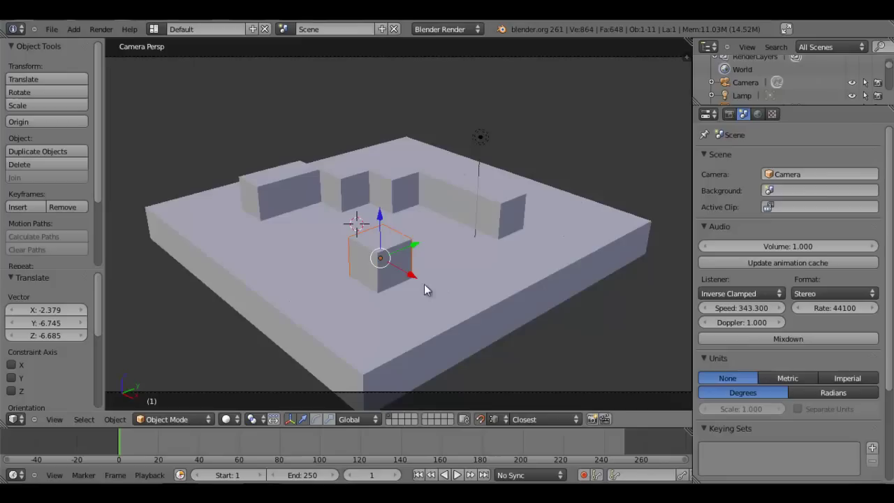